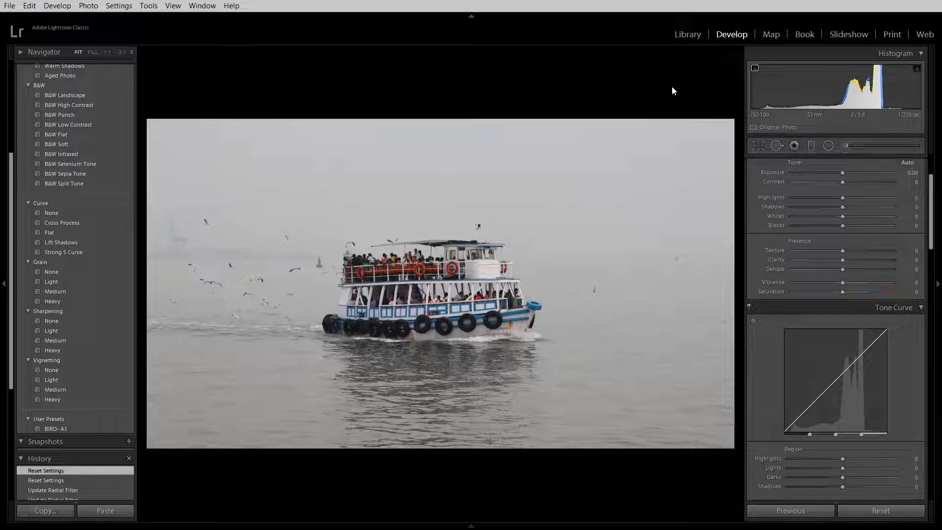
Step: Try a steep graduated filter with exposure 1.00 across the sky to the right of the boat, and undo it
{"action": "left_click", "coordinate": [754, 148]}
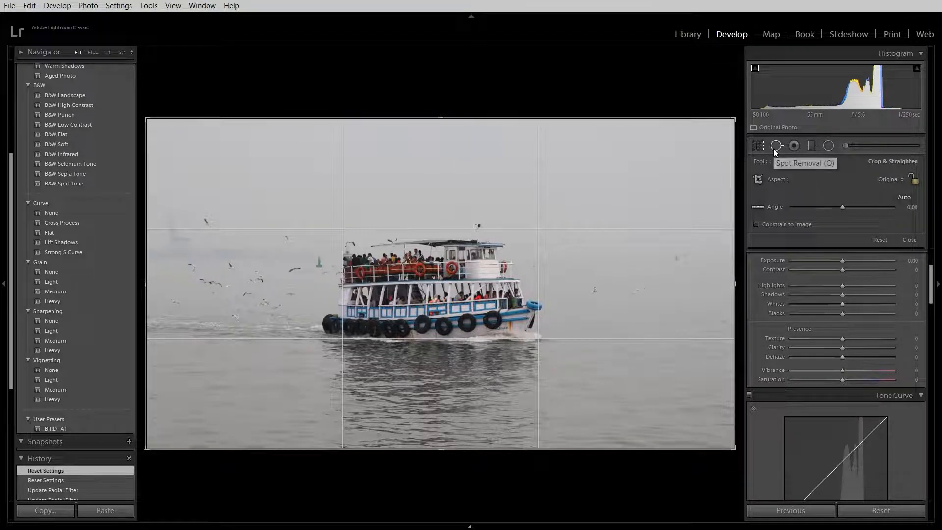
{"action": "left_click", "coordinate": [773, 148]}
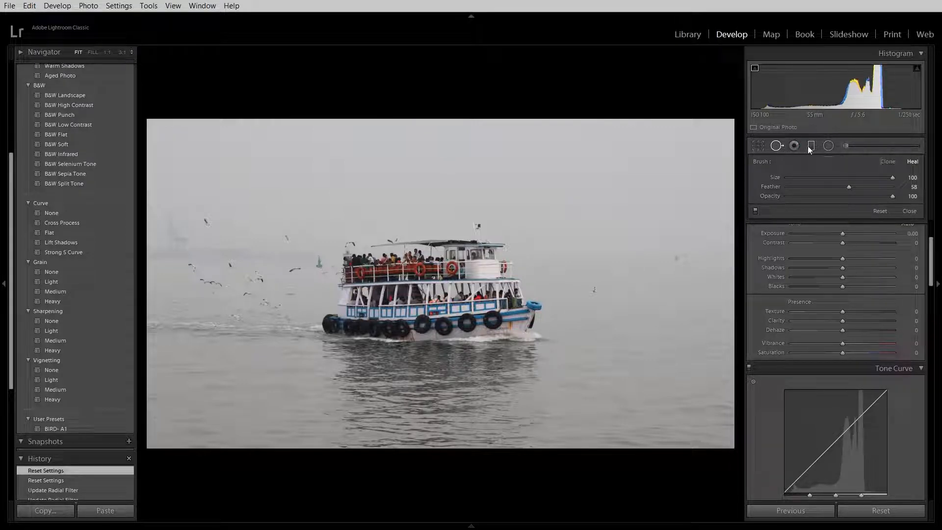
{"action": "left_click", "coordinate": [811, 145]}
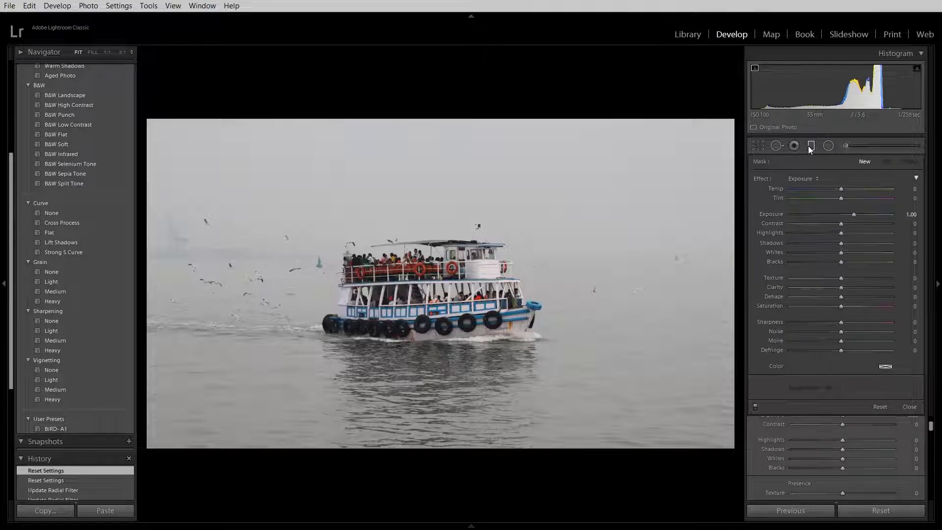
{"action": "mouse_move", "coordinate": [590, 187]}
{"action": "left_mouse_down"}
{"action": "mouse_move", "coordinate": [543, 243]}
{"action": "mouse_move", "coordinate": [574, 225]}
{"action": "mouse_move", "coordinate": [656, 254]}
{"action": "mouse_move", "coordinate": [645, 234]}
{"action": "mouse_move", "coordinate": [575, 187]}
{"action": "mouse_move", "coordinate": [583, 164]}
{"action": "mouse_move", "coordinate": [580, 187]}
{"action": "mouse_move", "coordinate": [609, 192]}
{"action": "mouse_move", "coordinate": [606, 204]}
{"action": "mouse_move", "coordinate": [624, 212]}
{"action": "mouse_move", "coordinate": [639, 210]}
{"action": "left_mouse_up"}
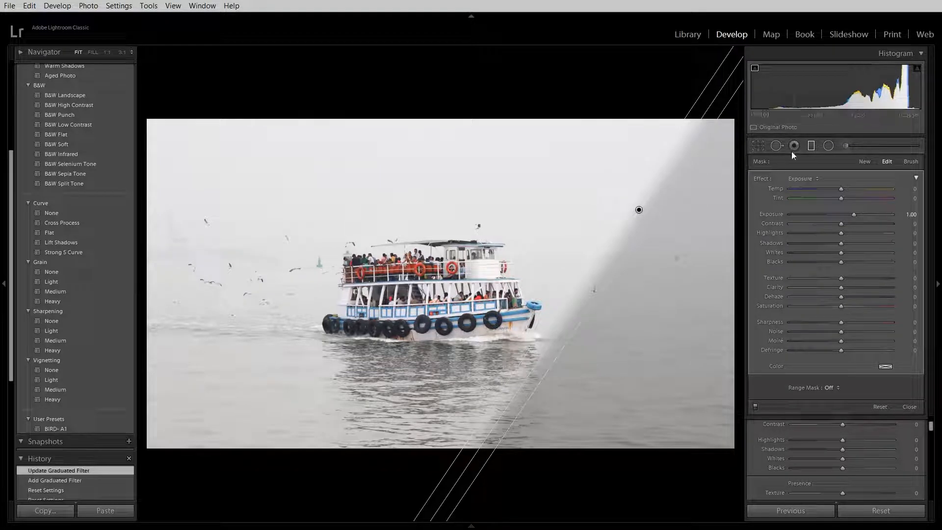
{"action": "left_click", "coordinate": [811, 146]}
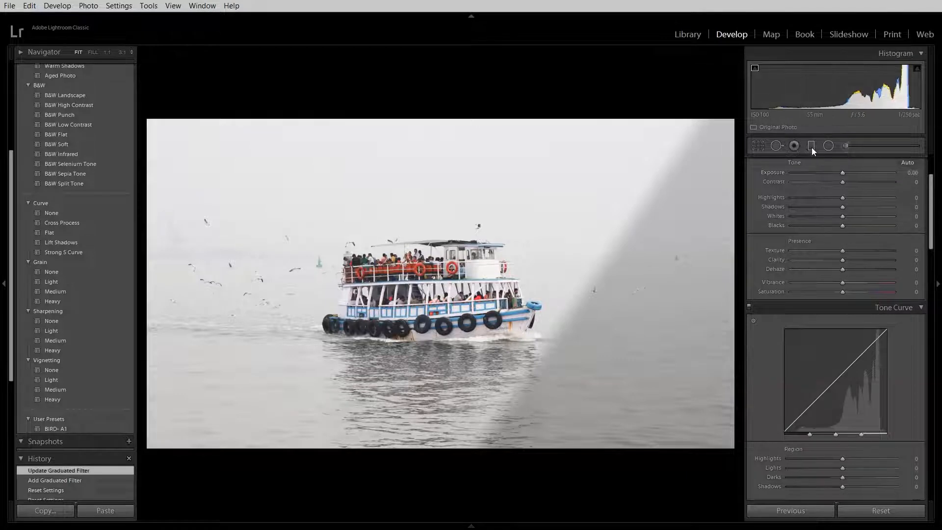
{"action": "left_click", "coordinate": [810, 145]}
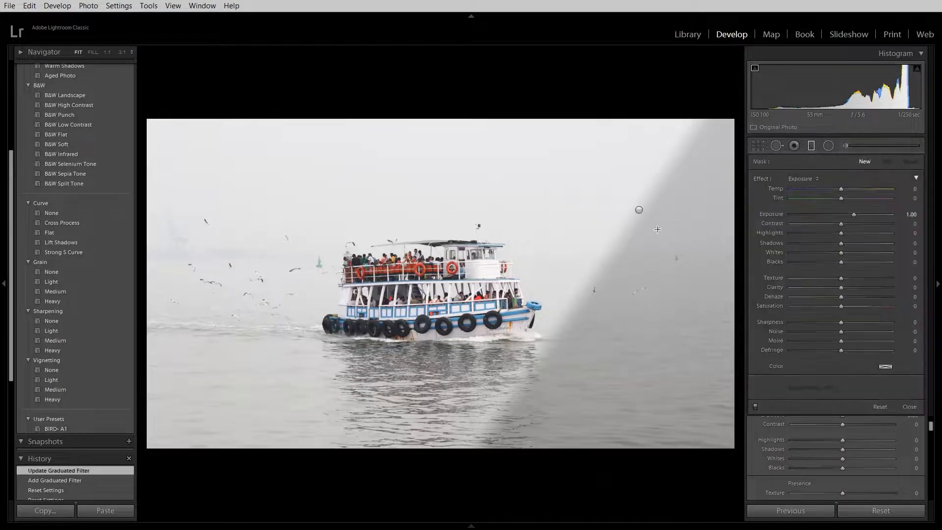
{"action": "key", "text": "ctrl+z"}
{"action": "key", "text": "ctrl+z"}
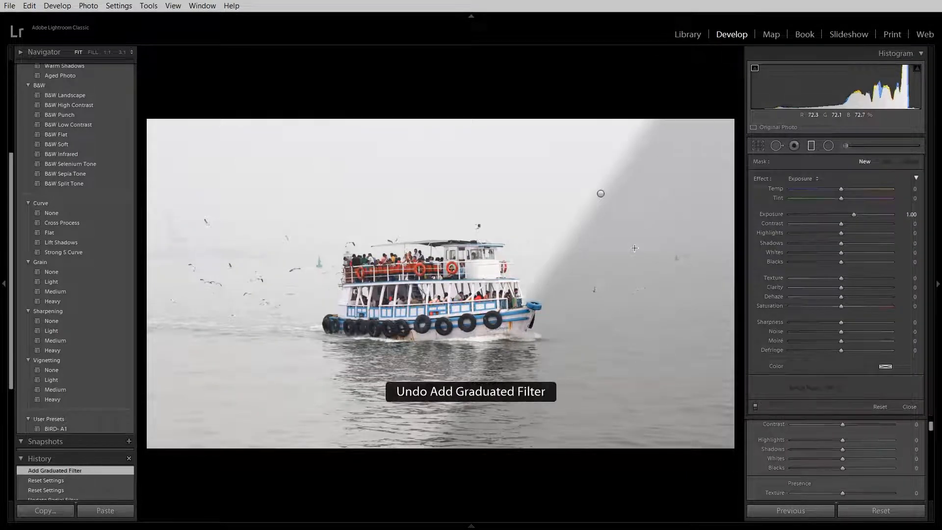
Step: Draw a wide diagonal graduated filter with exposure 1.00 and shift its centre just right of the boat
{"action": "left_click_drag", "start_coordinate": [505, 233], "coordinate": [624, 294]}
{"action": "left_click_drag", "start_coordinate": [568, 266], "coordinate": [602, 264]}
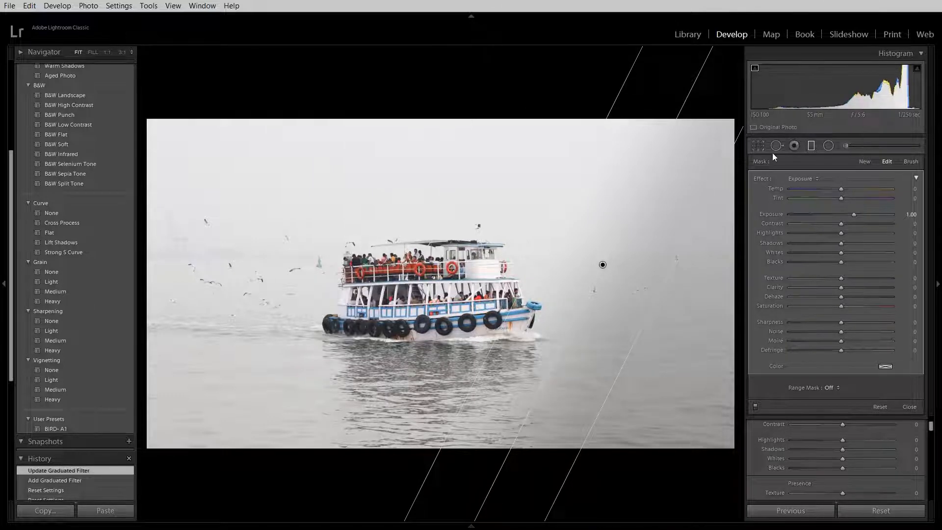
{"action": "left_click", "coordinate": [811, 145]}
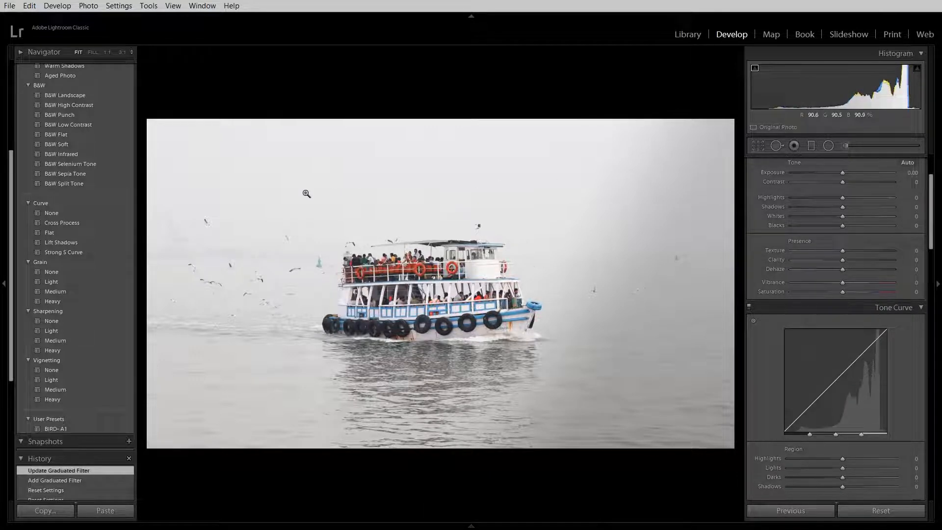
Step: Add a second diagonal graduated filter with exposure 1.00 from the opposite side, adjusting its position and direction near the boat's stern
{"action": "left_click", "coordinate": [810, 145]}
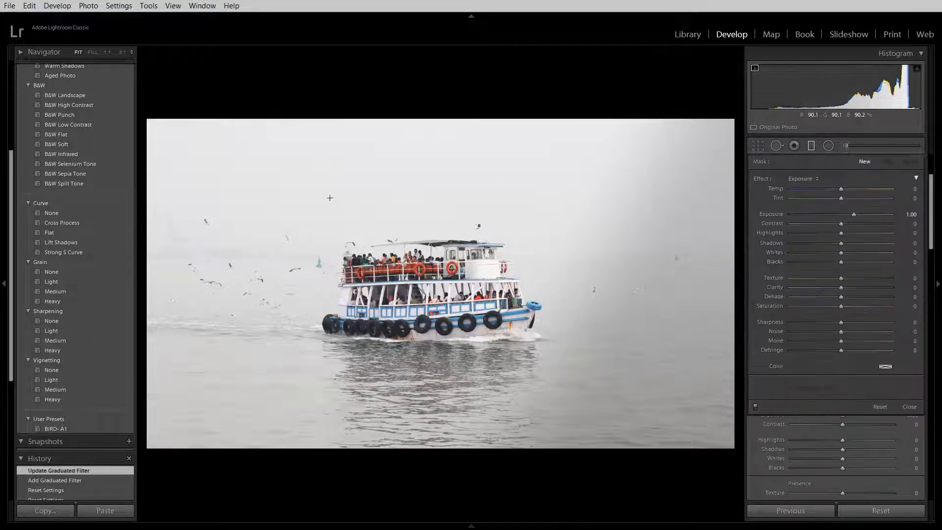
{"action": "left_click_drag", "start_coordinate": [292, 190], "coordinate": [373, 247]}
{"action": "left_click_drag", "start_coordinate": [329, 215], "coordinate": [362, 237]}
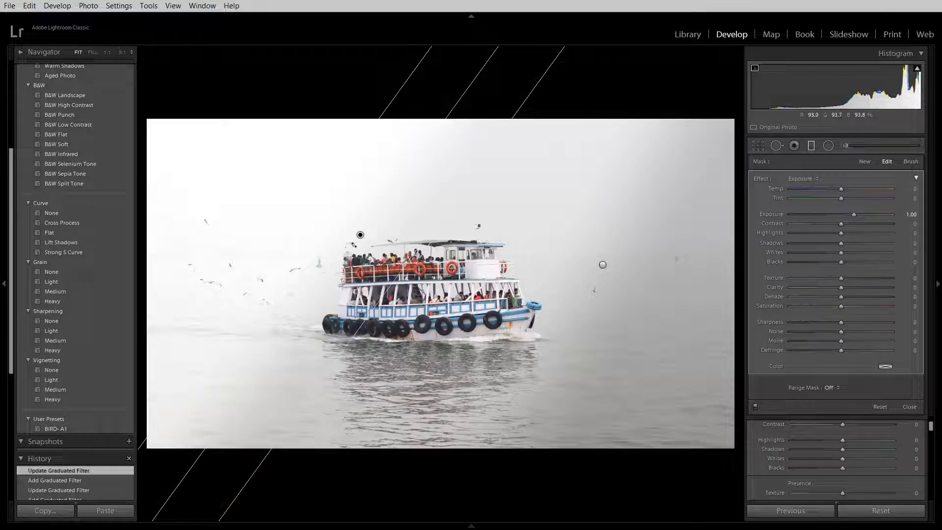
{"action": "mouse_move", "coordinate": [355, 245]}
{"action": "left_mouse_down"}
{"action": "mouse_move", "coordinate": [426, 212]}
{"action": "mouse_move", "coordinate": [442, 156]}
{"action": "mouse_move", "coordinate": [421, 124]}
{"action": "mouse_move", "coordinate": [399, 115]}
{"action": "mouse_move", "coordinate": [364, 226]}
{"action": "mouse_move", "coordinate": [349, 232]}
{"action": "left_mouse_up"}
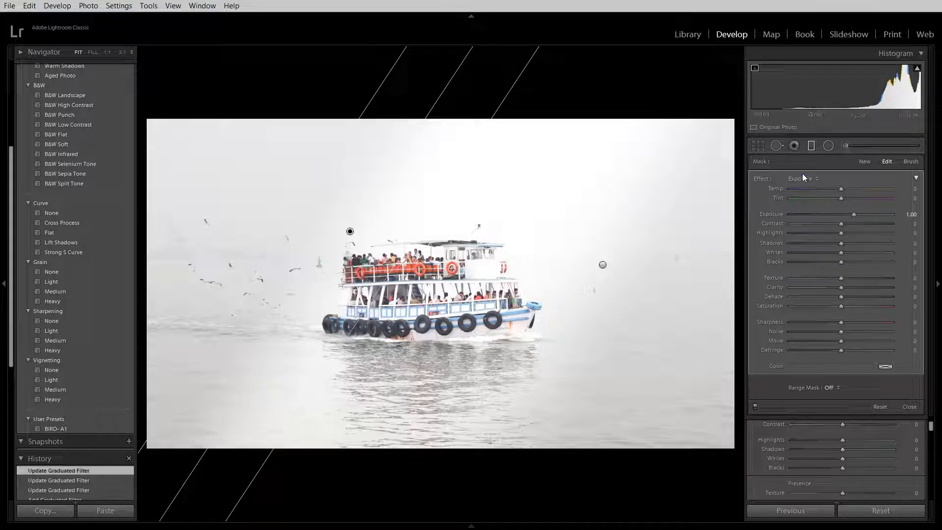
{"action": "left_click", "coordinate": [812, 146]}
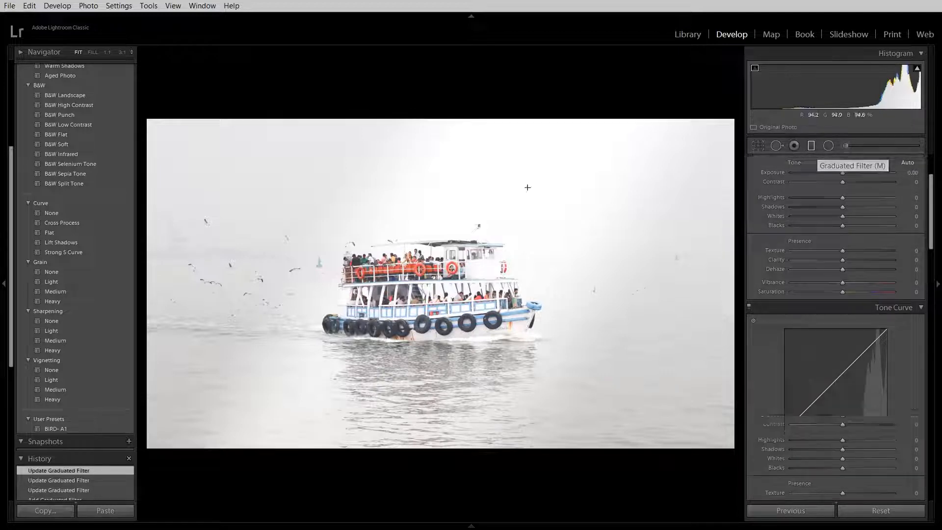
Step: Try a third graduated filter above the boat's cabin, undo it, and reset all of the photo's adjustments
{"action": "left_click", "coordinate": [812, 145]}
{"action": "left_click_drag", "start_coordinate": [455, 233], "coordinate": [543, 226]}
{"action": "key", "text": "ctrl+z"}
{"action": "key", "text": "ctrl+z"}
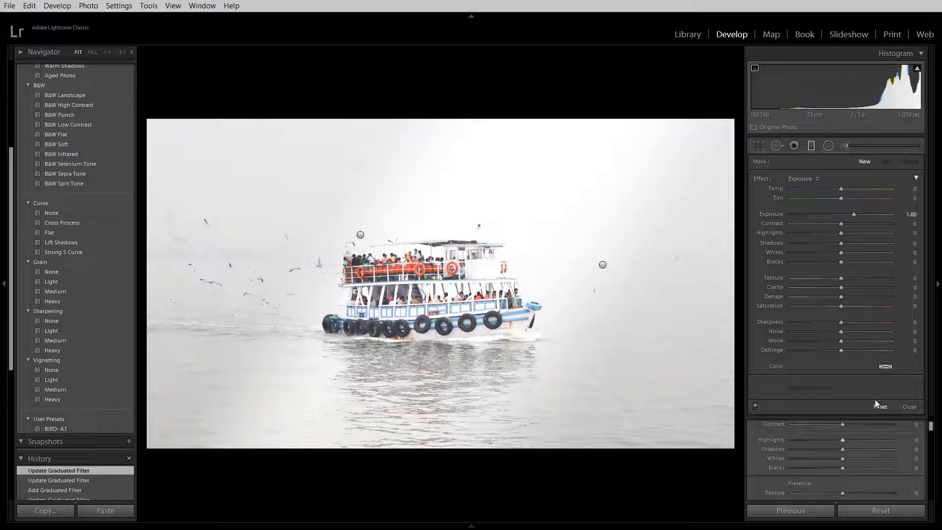
{"action": "left_click", "coordinate": [882, 511]}
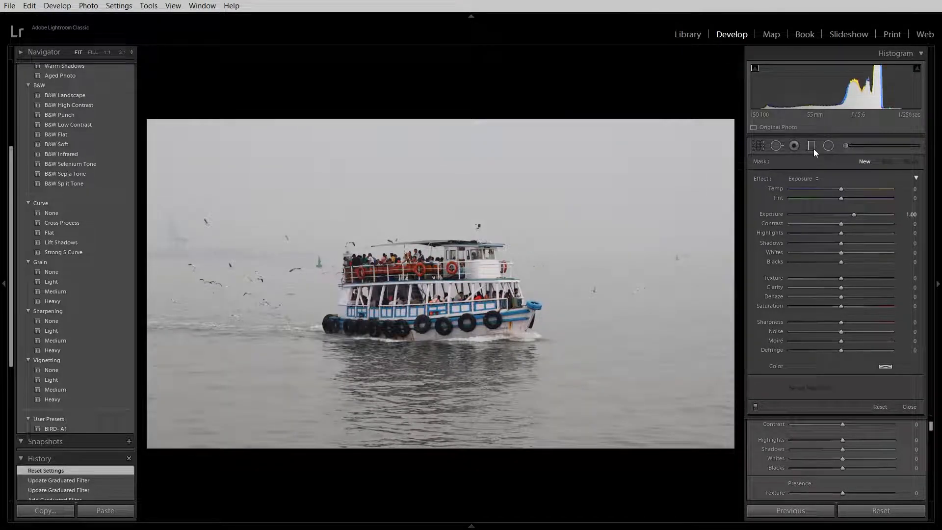
Step: Draw a large radial filter with exposure 1.00 and feather 50, and move it over the boat
{"action": "left_click", "coordinate": [828, 146]}
{"action": "left_click_drag", "start_coordinate": [523, 224], "coordinate": [378, 324]}
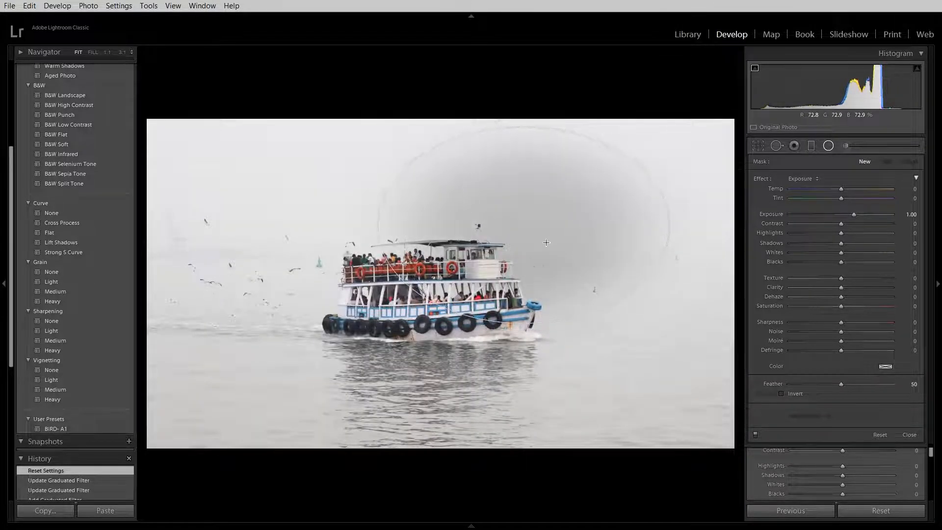
{"action": "left_click_drag", "start_coordinate": [524, 225], "coordinate": [440, 286]}
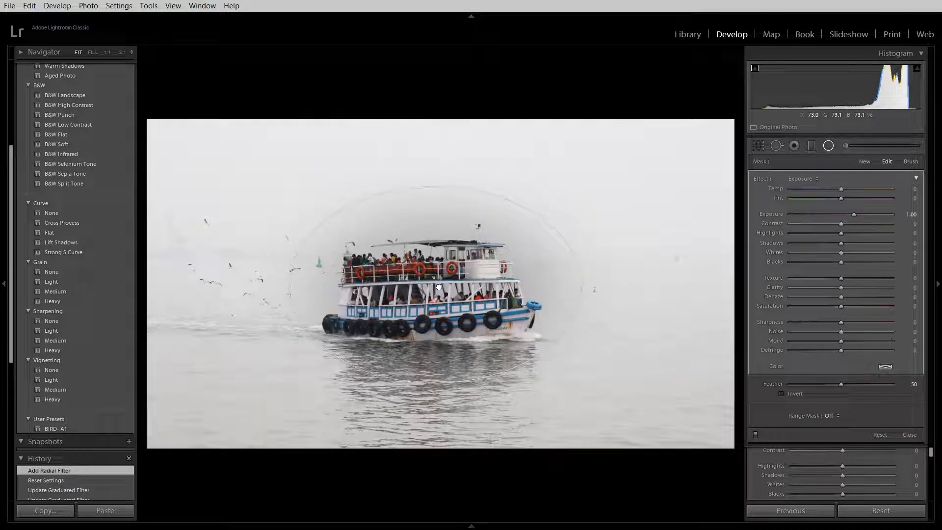
{"action": "left_click_drag", "start_coordinate": [439, 287], "coordinate": [531, 350]}
{"action": "left_click_drag", "start_coordinate": [324, 359], "coordinate": [265, 377]}
{"action": "left_click_drag", "start_coordinate": [251, 294], "coordinate": [425, 295]}
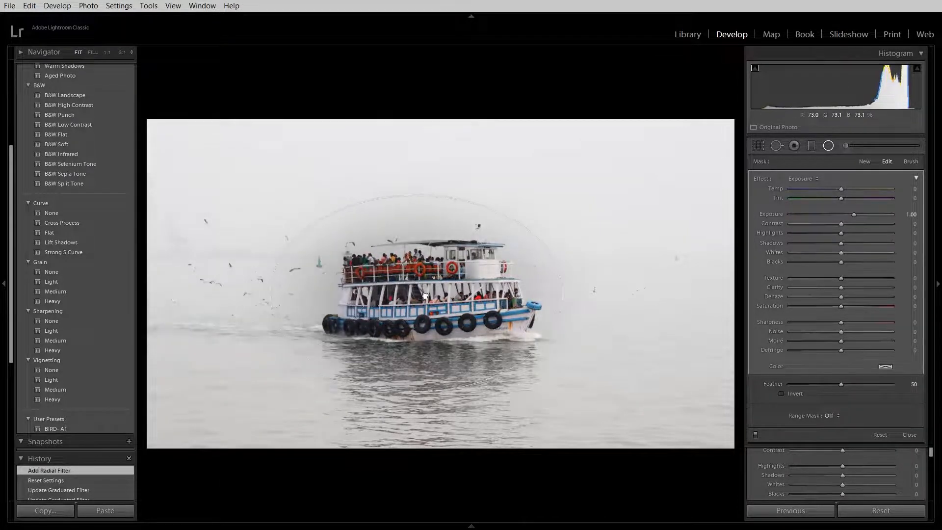
Step: Reshape and reposition the radial filter's ellipse so it surrounds the whole boat, and finish editing it
{"action": "left_click_drag", "start_coordinate": [422, 393], "coordinate": [423, 477]}
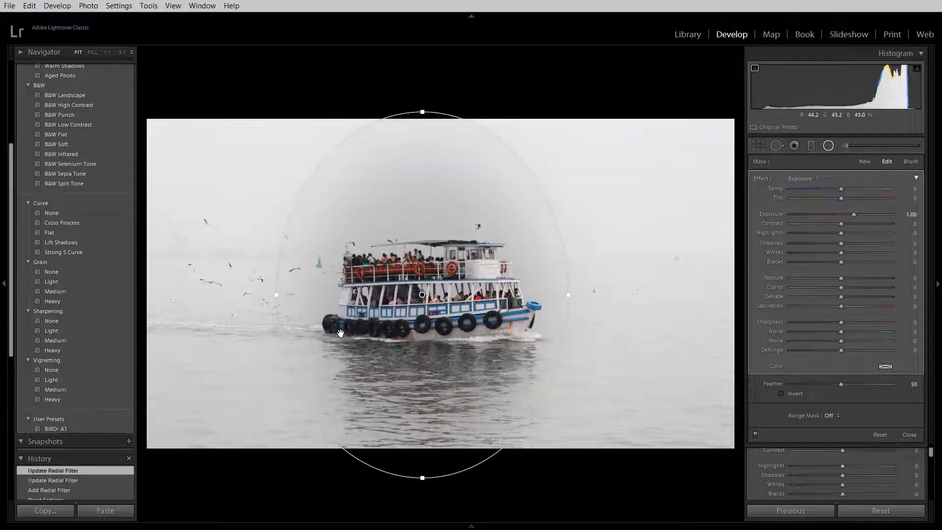
{"action": "left_click_drag", "start_coordinate": [276, 296], "coordinate": [320, 295]}
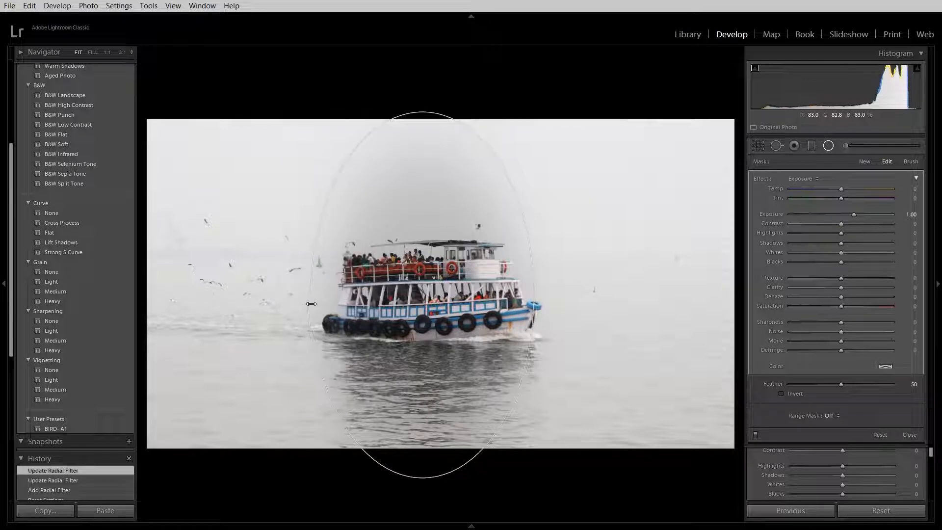
{"action": "left_click_drag", "start_coordinate": [448, 297], "coordinate": [456, 301]}
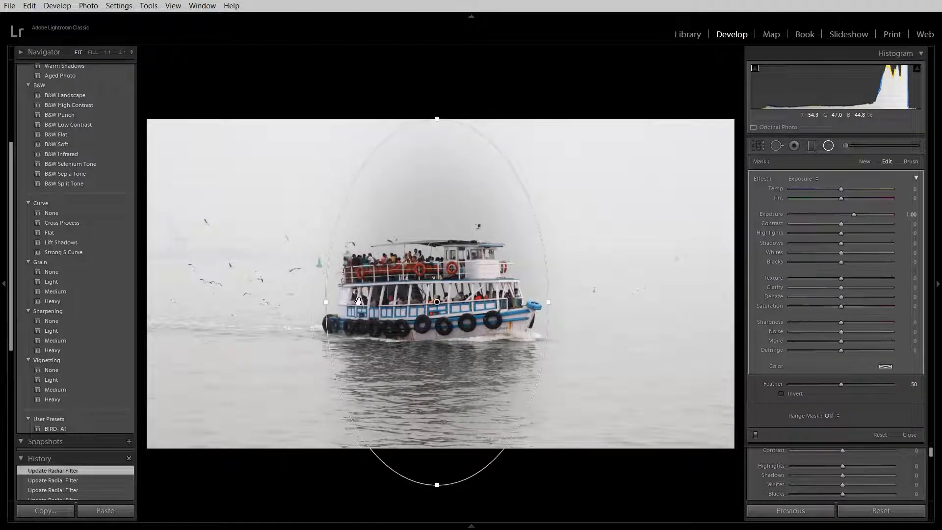
{"action": "left_click_drag", "start_coordinate": [326, 303], "coordinate": [302, 303]}
{"action": "left_click_drag", "start_coordinate": [439, 116], "coordinate": [435, 164]}
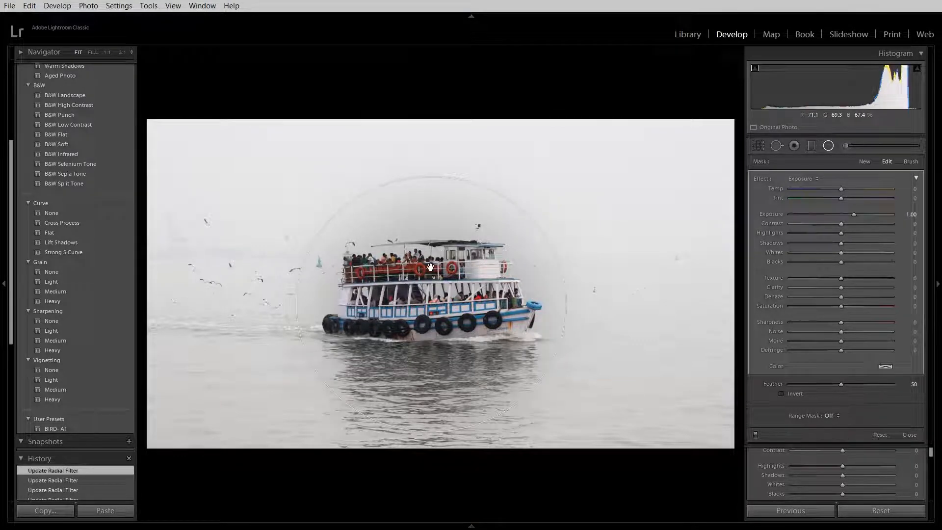
{"action": "left_click", "coordinate": [828, 146]}
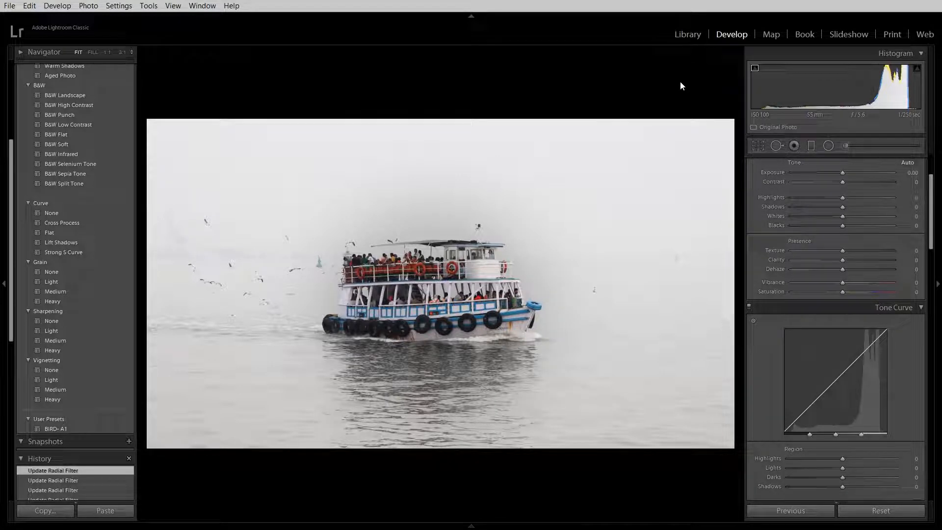
Step: Reset all of the photo's adjustments, and undo the reset to bring back the radial filter
{"action": "key", "text": "ctrl+z"}
{"action": "left_click", "coordinate": [895, 515]}
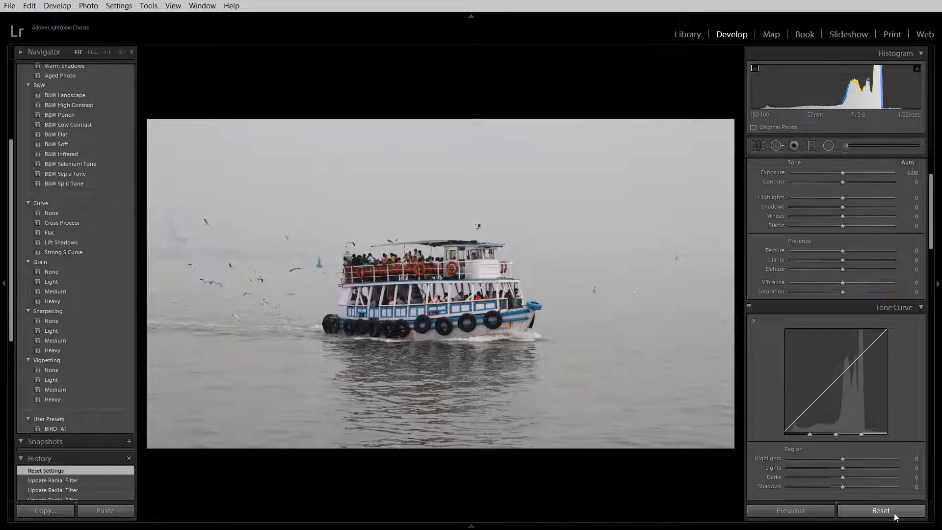
{"action": "key", "text": "ctrl+z"}
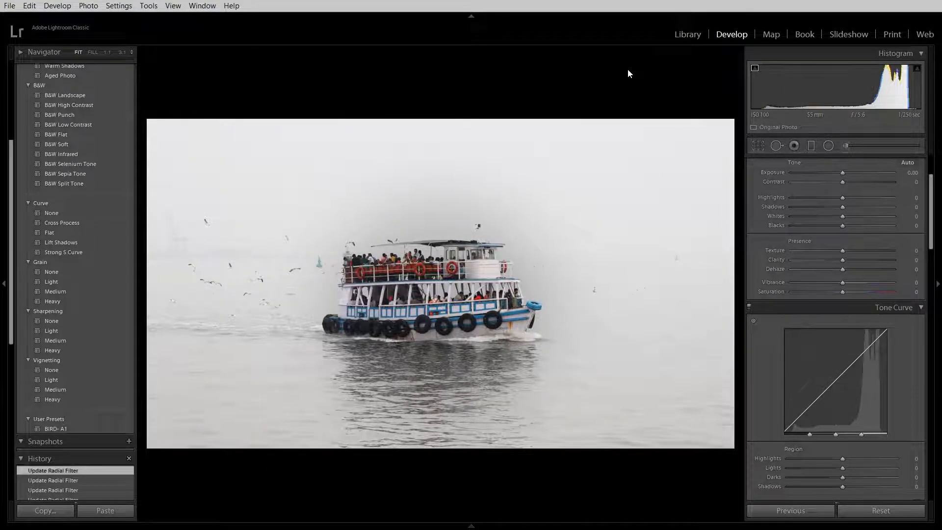
Step: Try Spot Removal in Heal mode at size 100 over the areas on both sides of the boat, and undo both strokes
{"action": "left_click", "coordinate": [775, 146]}
{"action": "left_click_drag", "start_coordinate": [626, 347], "coordinate": [627, 369]}
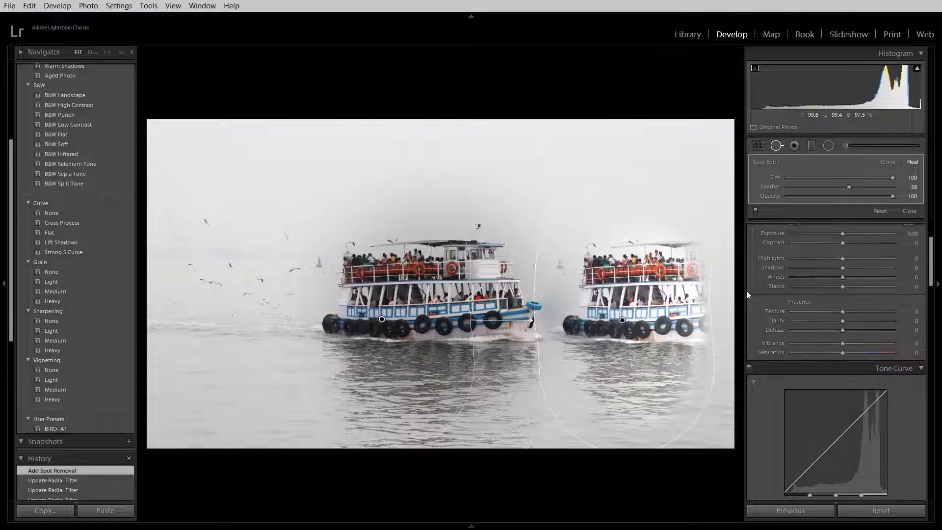
{"action": "mouse_move", "coordinate": [227, 230]}
{"action": "left_mouse_down"}
{"action": "mouse_move", "coordinate": [231, 336]}
{"action": "mouse_move", "coordinate": [221, 375]}
{"action": "left_mouse_up"}
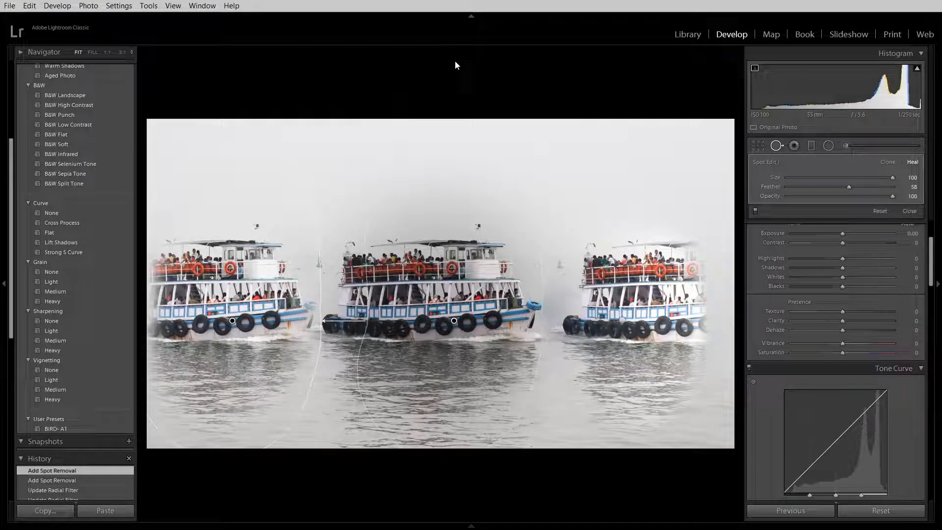
{"action": "key", "text": "ctrl+z"}
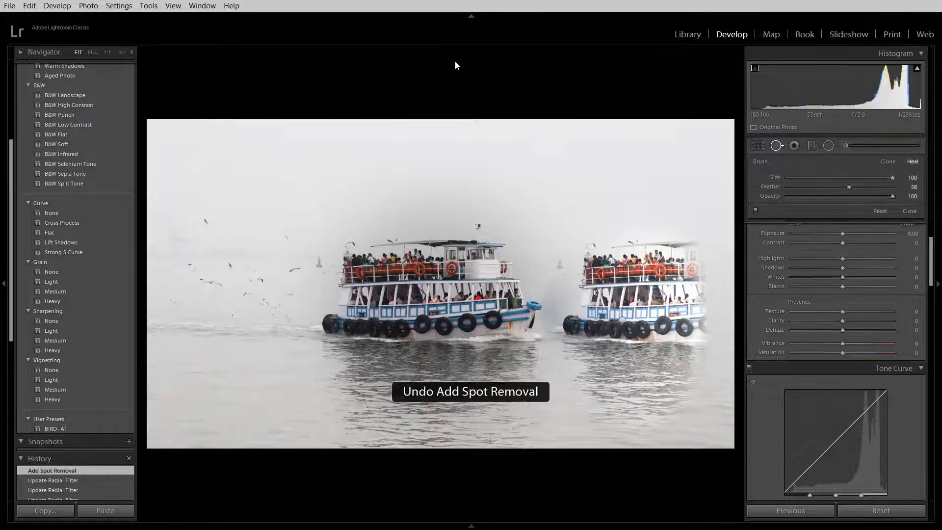
{"action": "key", "text": "ctrl+z"}
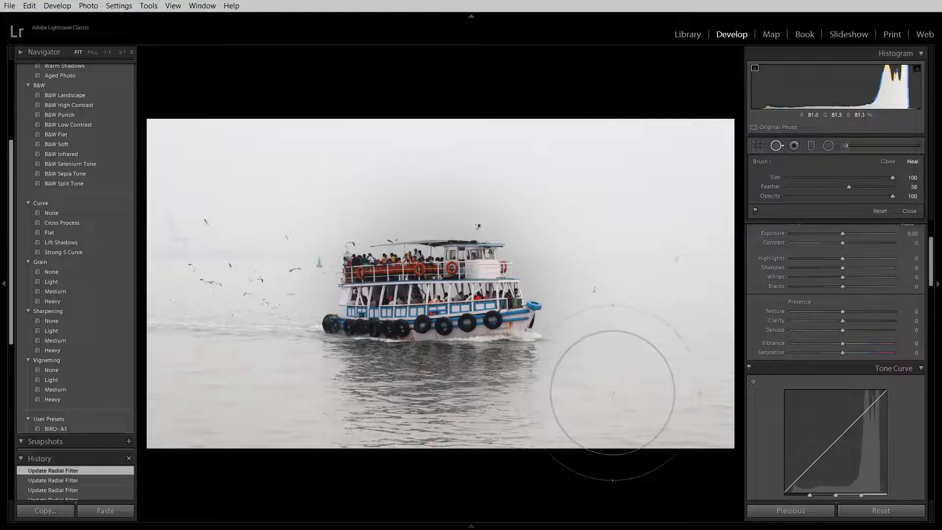
Step: Try several size 100 Heal spots and strokes on the water right of the boat's reflection, undoing each one
{"action": "left_click", "coordinate": [622, 392]}
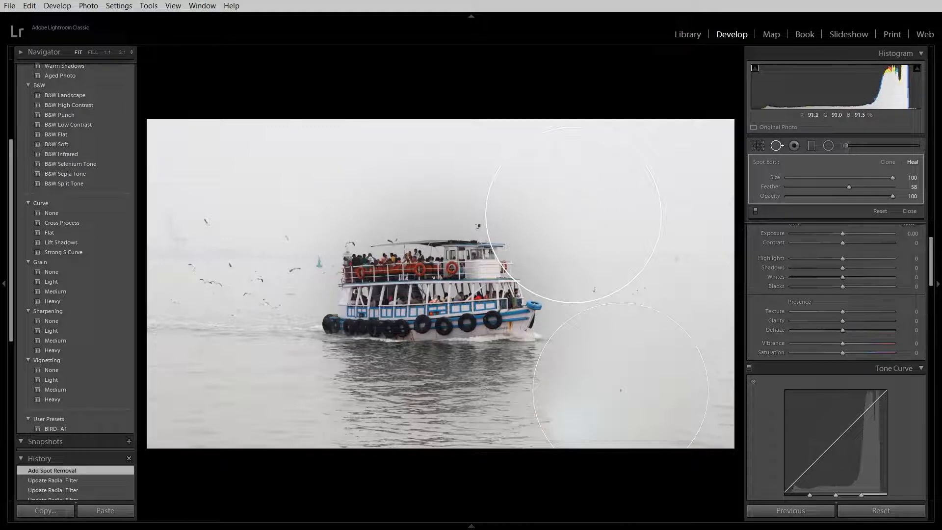
{"action": "key", "text": "ctrl+z"}
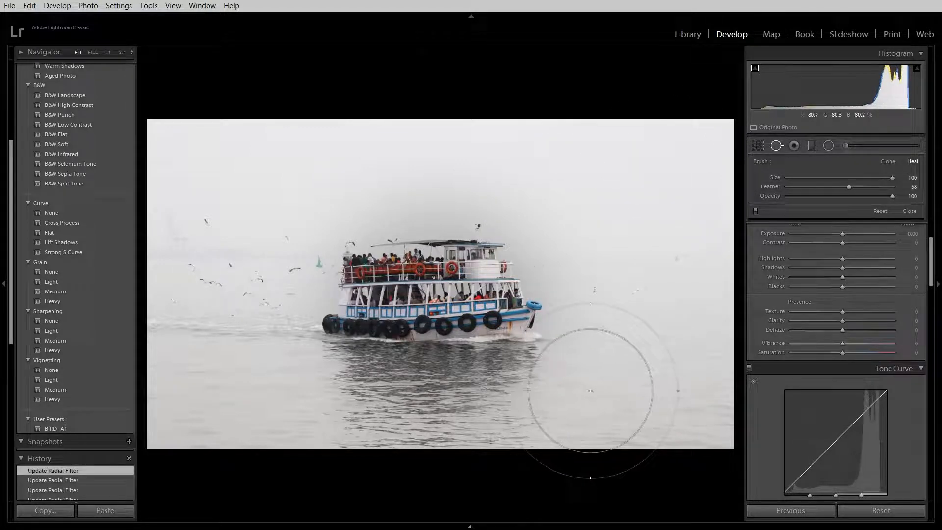
{"action": "left_click_drag", "start_coordinate": [620, 369], "coordinate": [621, 417]}
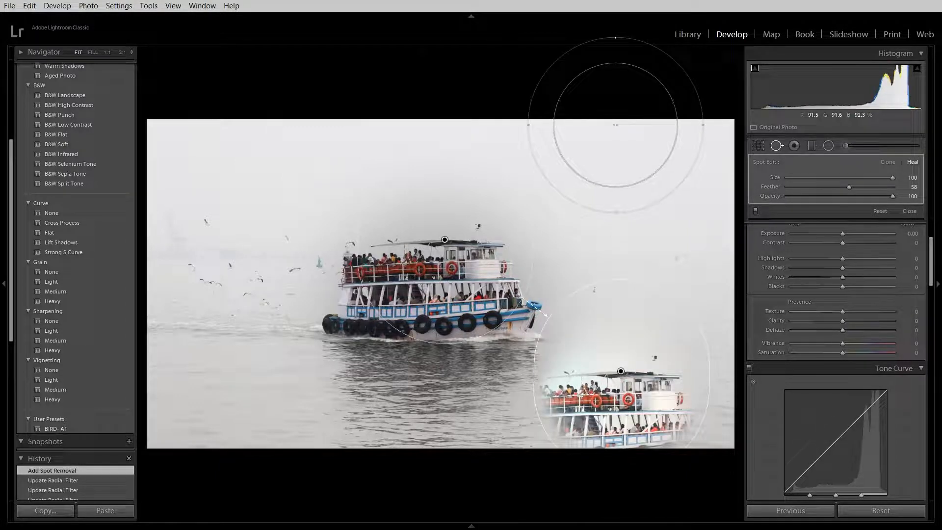
{"action": "key", "text": "ctrl+z"}
{"action": "left_click", "coordinate": [634, 395]}
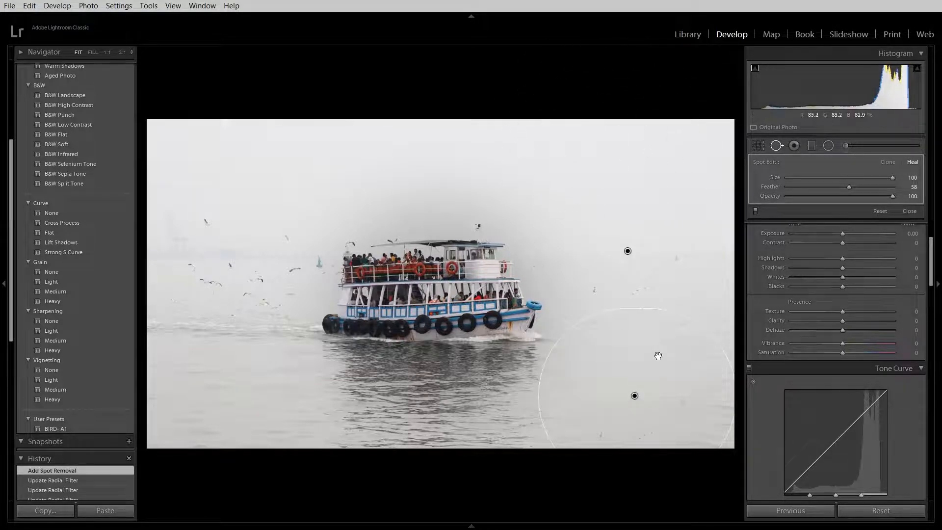
{"action": "key", "text": "ctrl+z"}
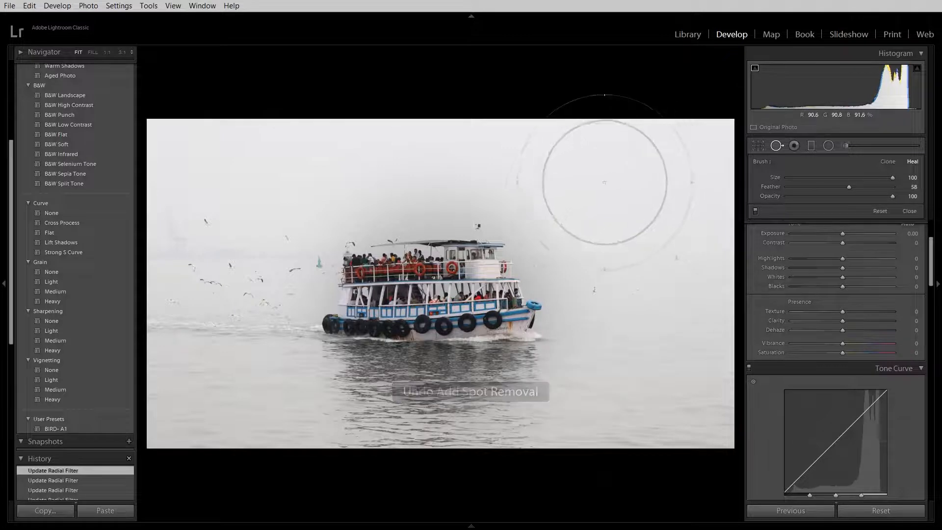